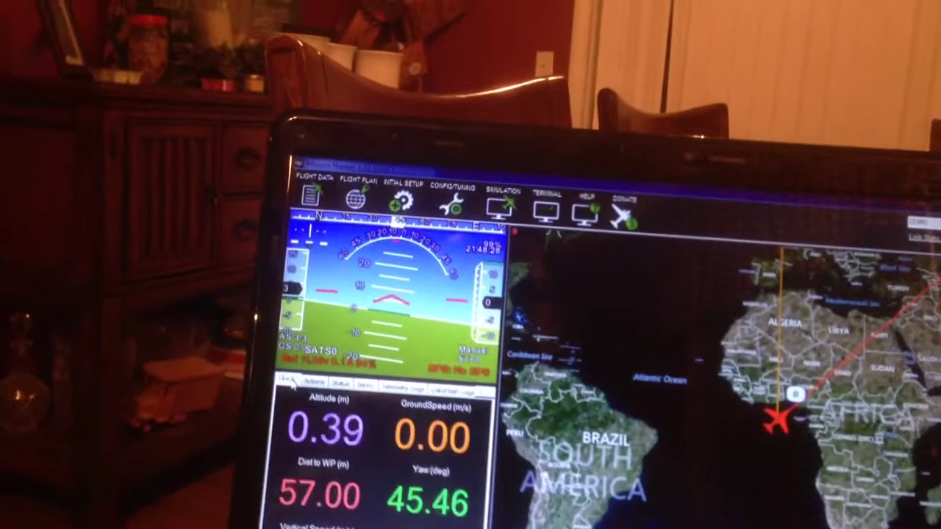
# - Use Arm/Disarm in the Flight Data Actions panel to disarm the vehicle's throttle
pyautogui.click(309, 386)
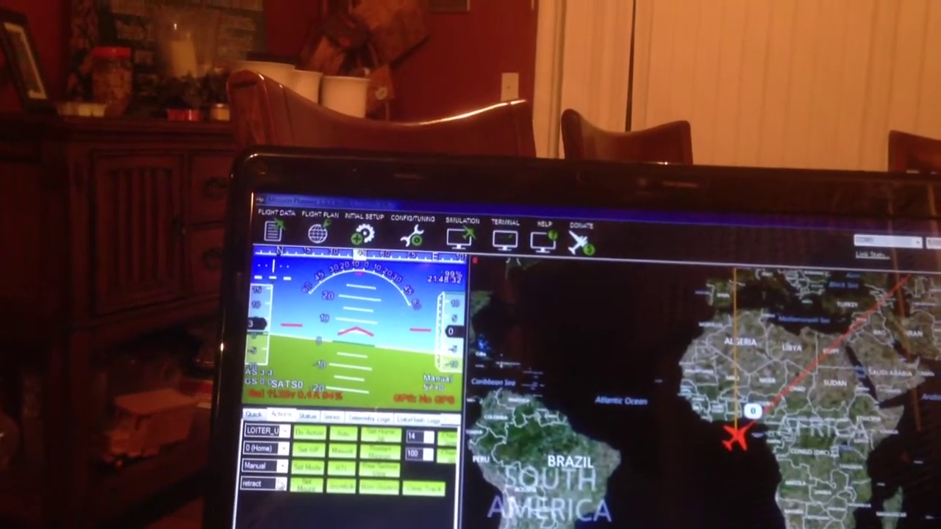
pyautogui.click(376, 502)
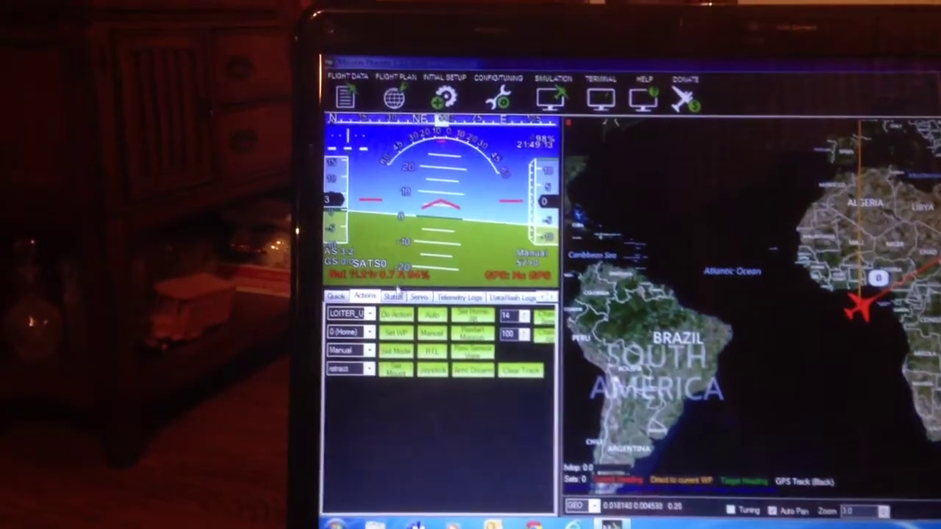
# - Reopen the Servo output list in Flight Data, showing channel 10's low and high values
pyautogui.click(382, 282)
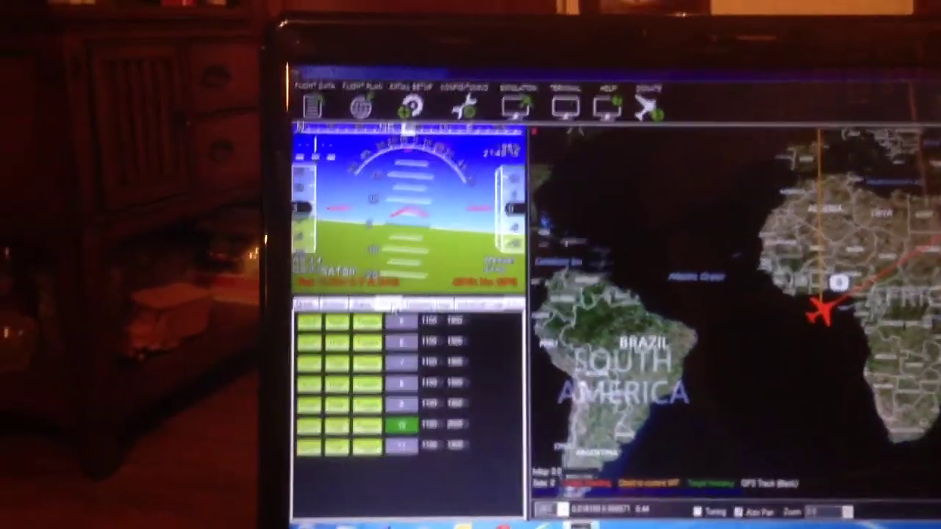